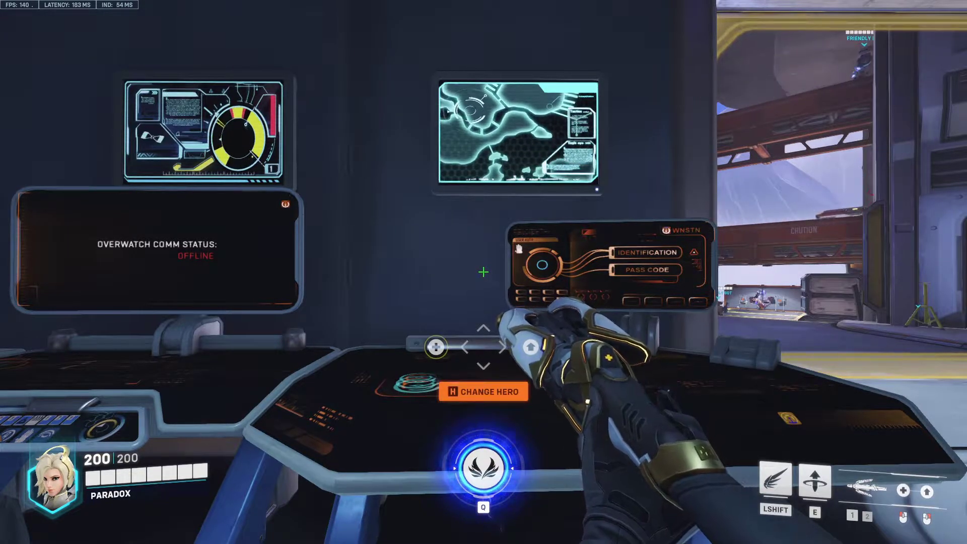
Step: Show the network performance graph overlay during the match with Ctrl+Shift+N
{"action": "key", "text": "ctrl"}
{"action": "key", "text": "ctrl+shift+n"}
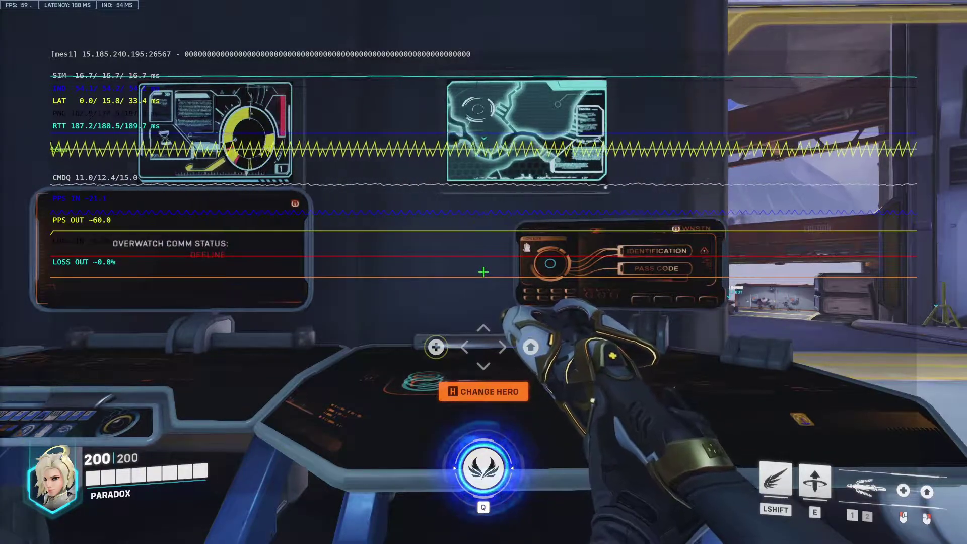
{"action": "key", "text": "alt+Tab"}
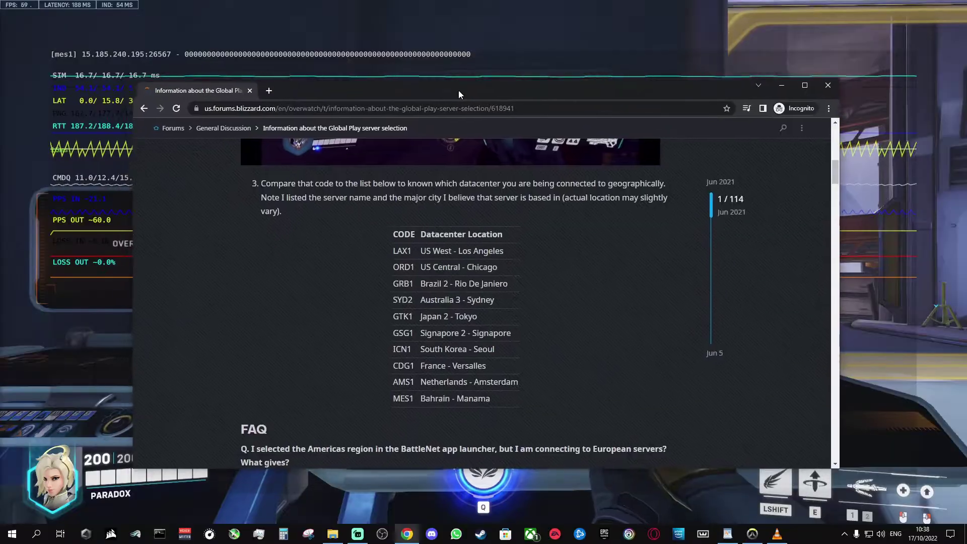
{"action": "left_click_drag", "start_coordinate": [501, 400], "coordinate": [395, 394]}
{"action": "left_click", "coordinate": [471, 398]}
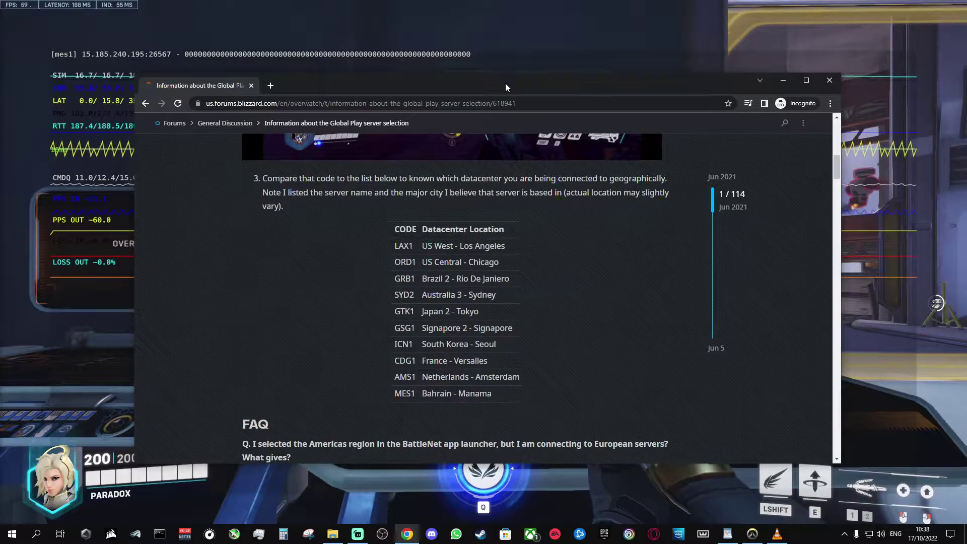
{"action": "key", "text": "alt+Tab"}
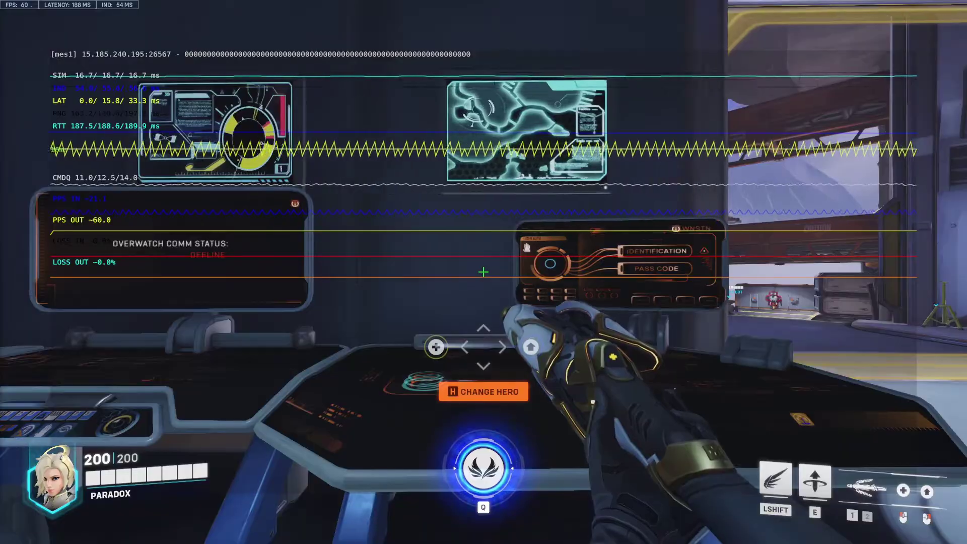
Step: Launch the Run app from Windows search, keeping the prefilled WF.msc command
{"action": "key", "text": "super"}
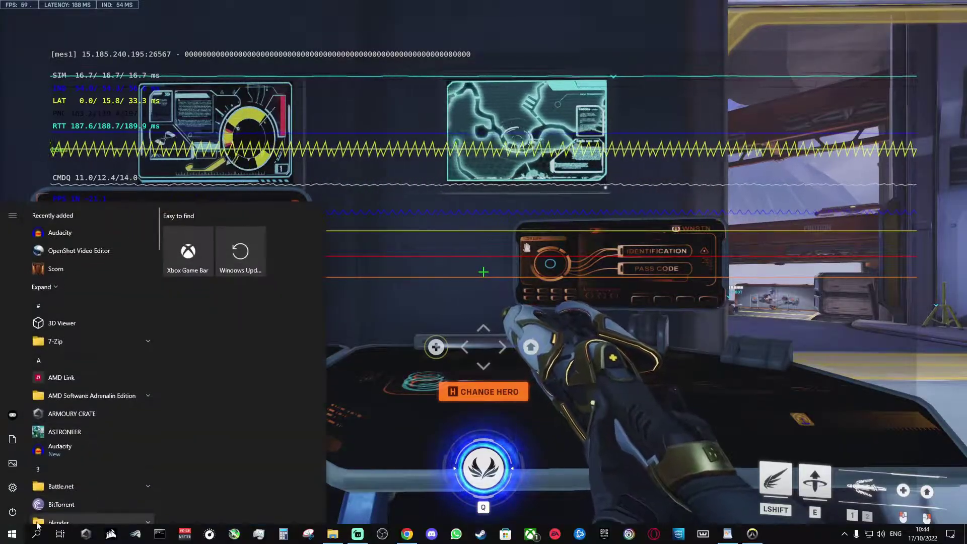
{"action": "left_click", "coordinate": [36, 531]}
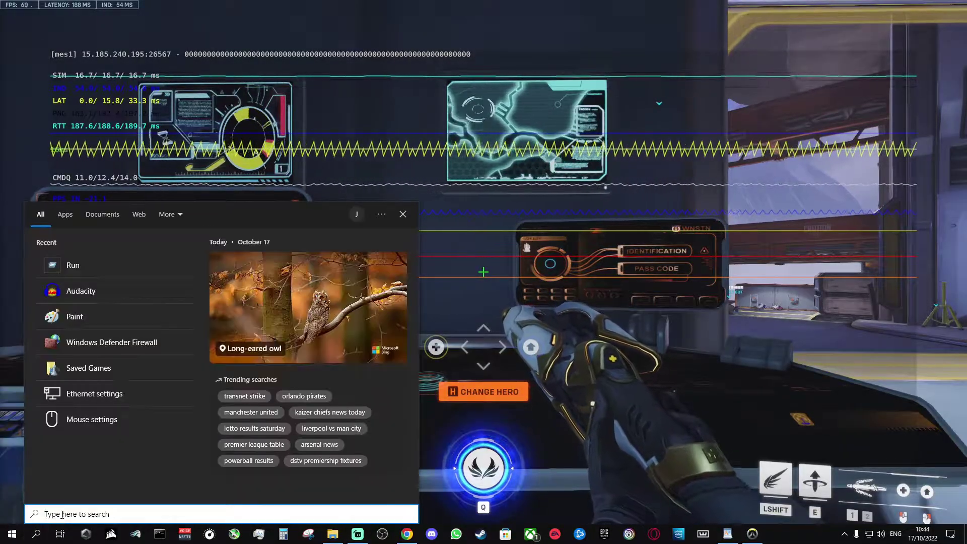
{"action": "type", "text": "run"}
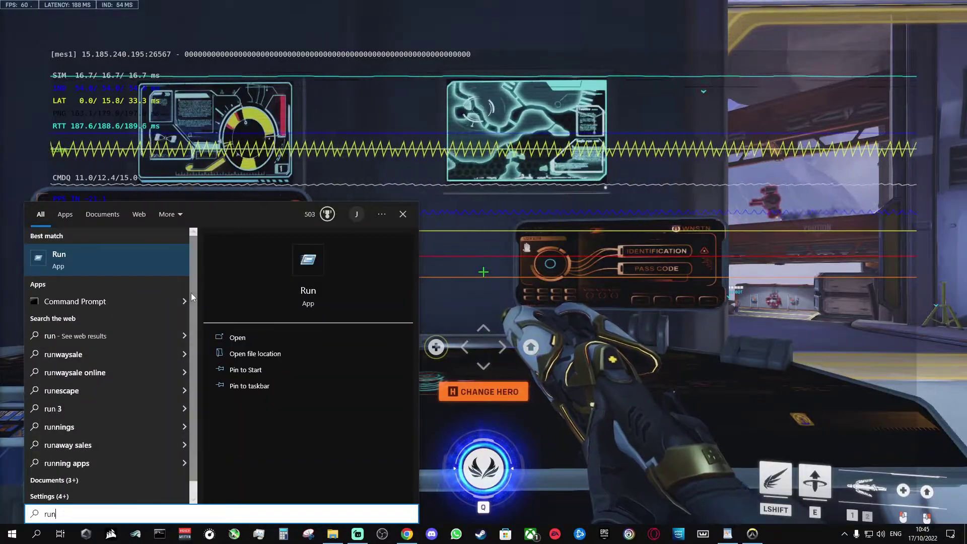
{"action": "left_click", "coordinate": [83, 252]}
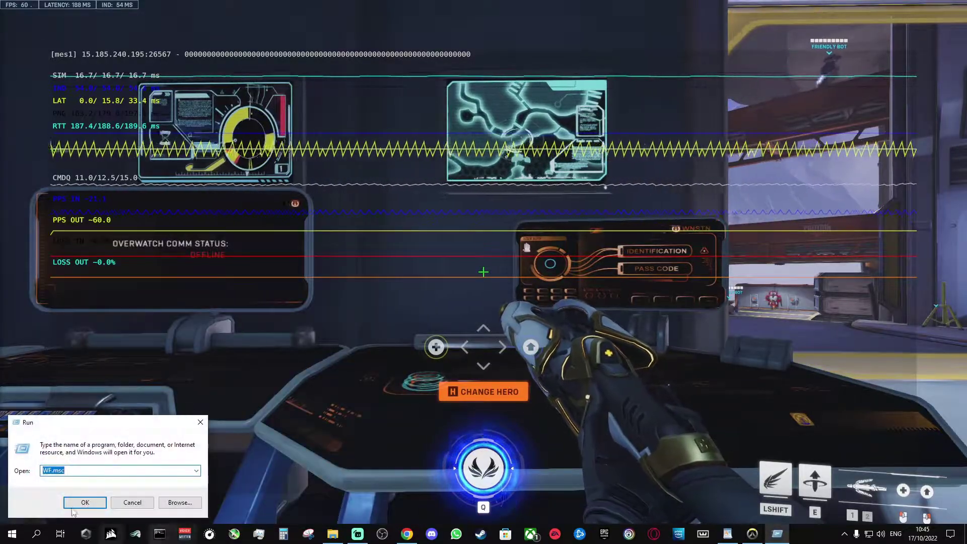
{"action": "left_click", "coordinate": [54, 471]}
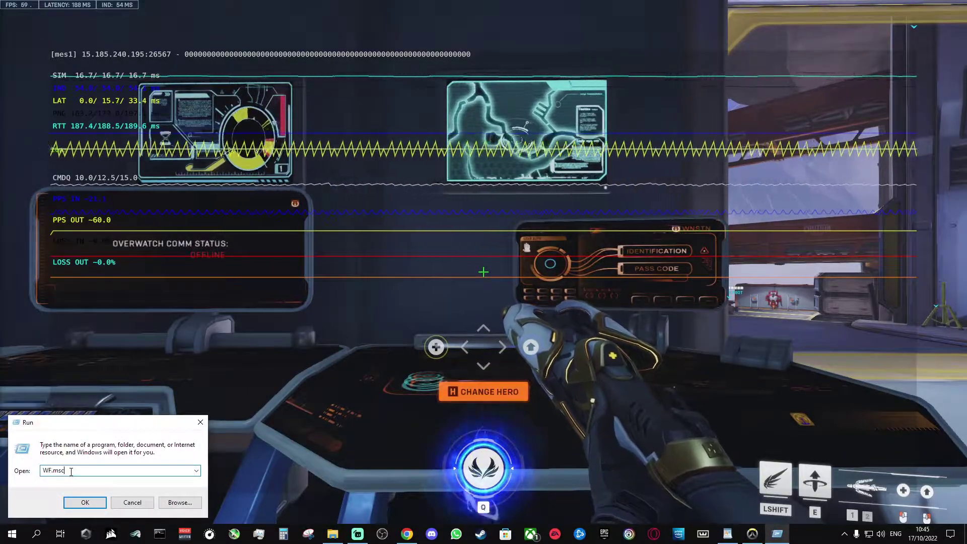
Step: Launch the firewall console from Run and start a new Custom inbound rule
{"action": "left_click", "coordinate": [85, 503]}
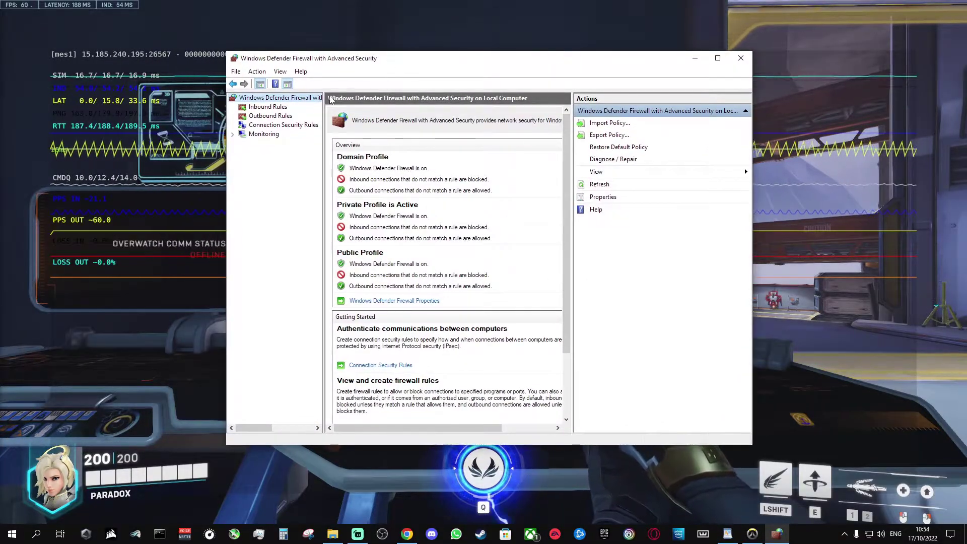
{"action": "left_click", "coordinate": [274, 108]}
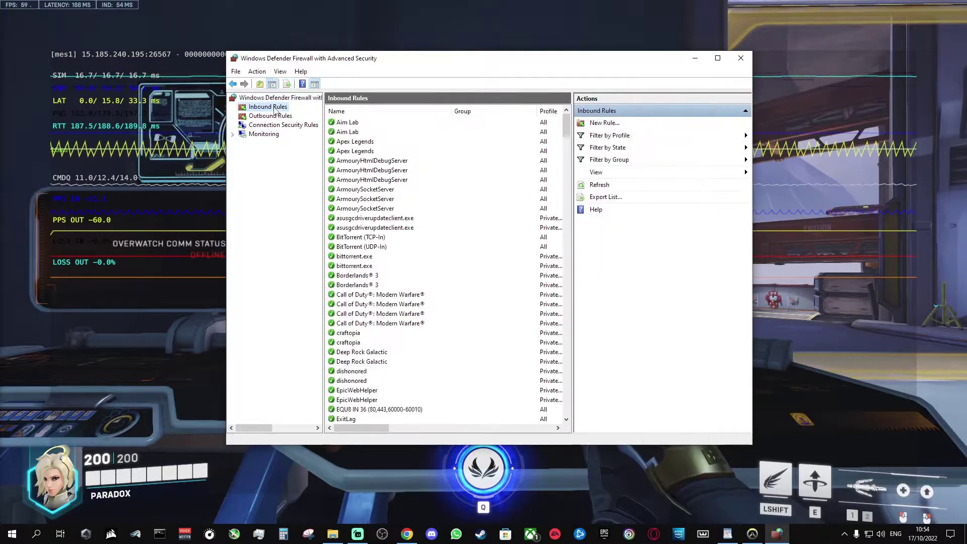
{"action": "left_click", "coordinate": [605, 123]}
{"action": "left_click", "coordinate": [137, 198]}
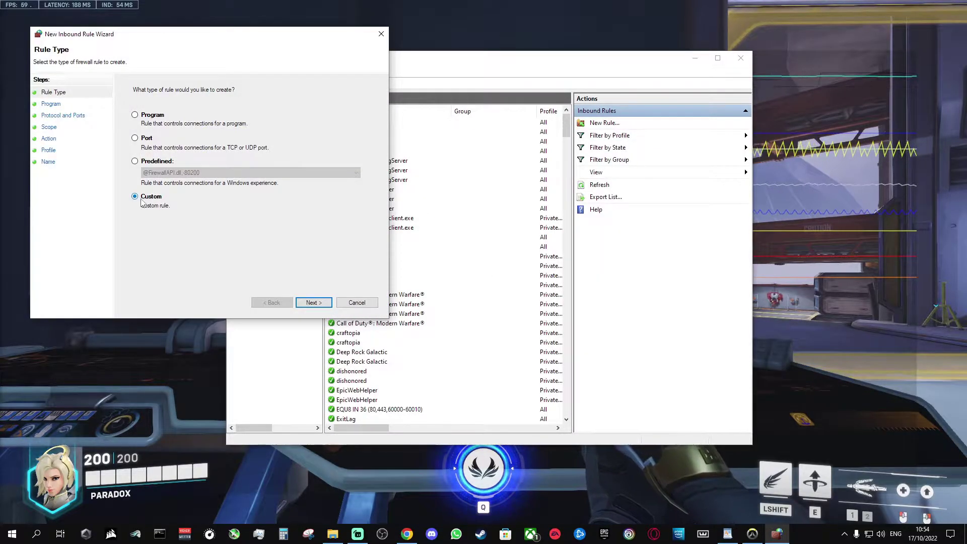
{"action": "left_click", "coordinate": [313, 303]}
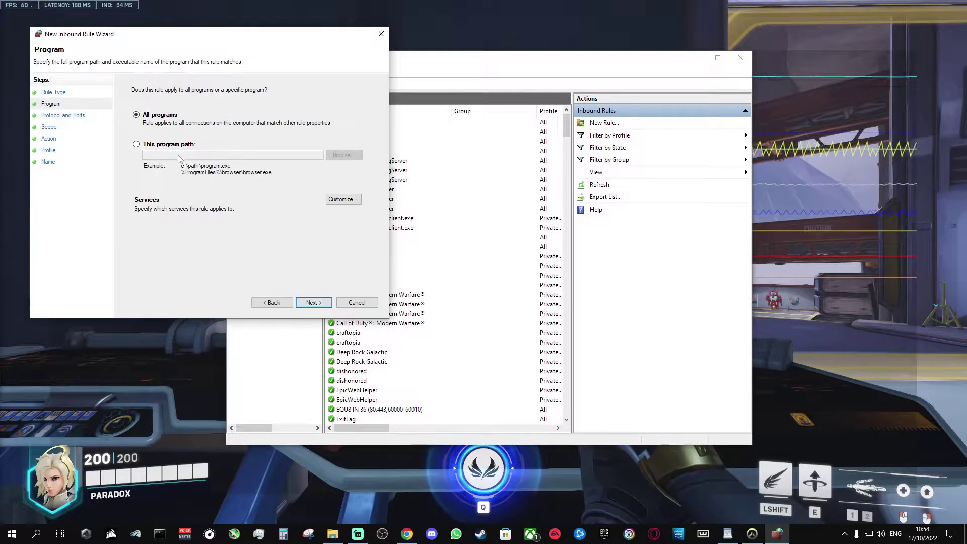
Step: Restrict the rule to the Overwatch.exe program and continue past protocols and ports
{"action": "left_click", "coordinate": [151, 145]}
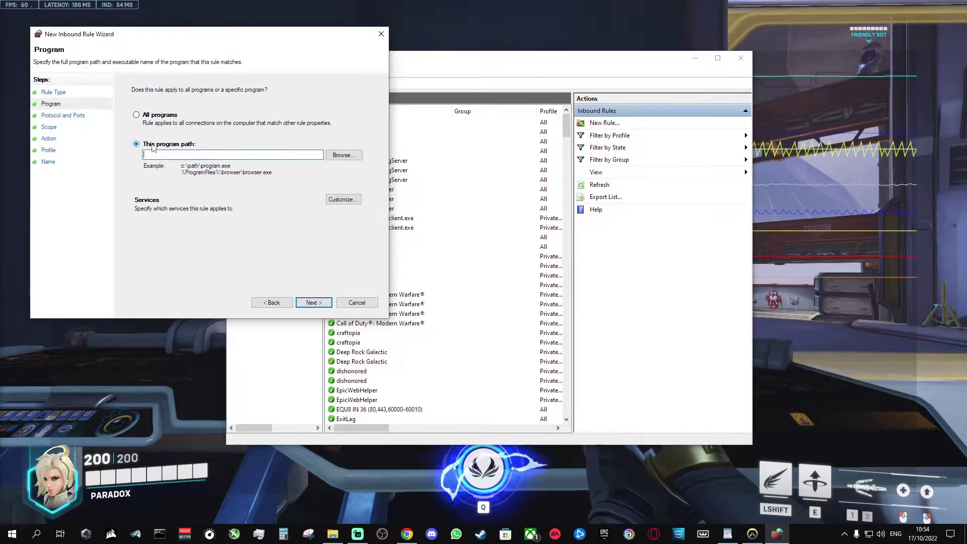
{"action": "left_click", "coordinate": [338, 156]}
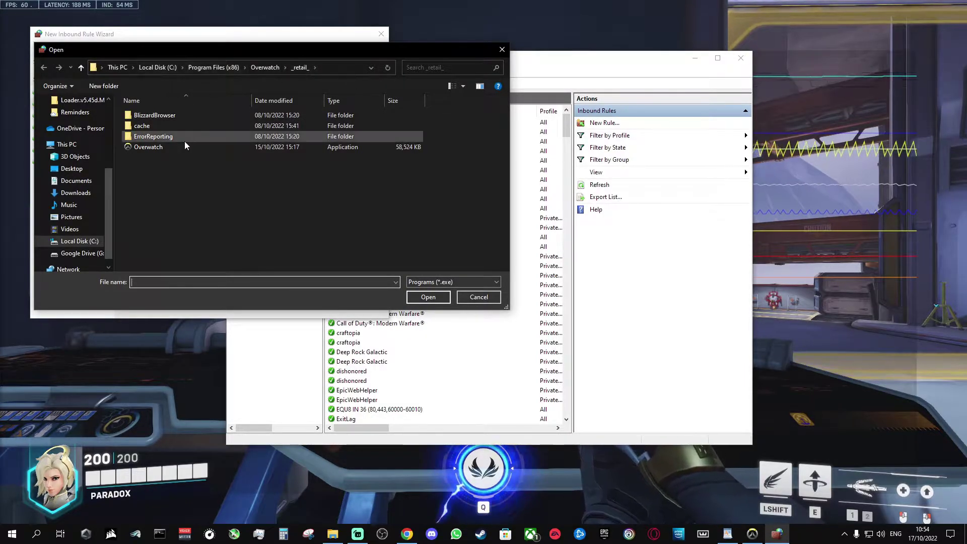
{"action": "double_click", "coordinate": [161, 148]}
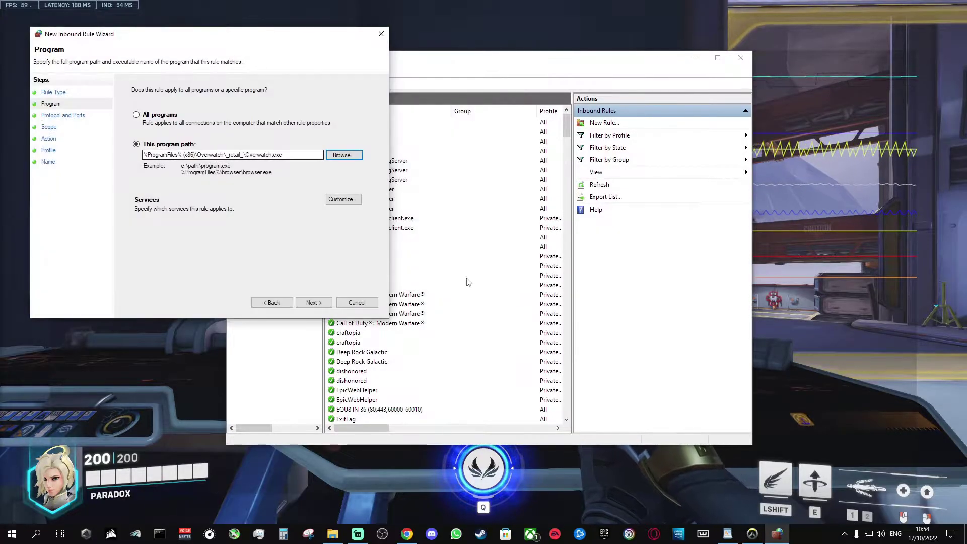
{"action": "left_click", "coordinate": [320, 303]}
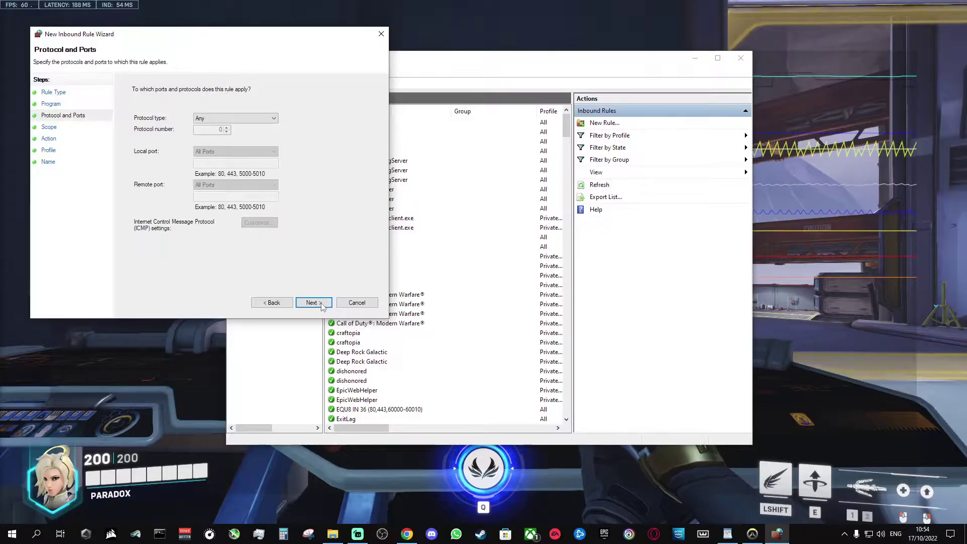
Step: Add remote IP range 15.184.0.0–15.184.255.255 on the Scope page
{"action": "left_click", "coordinate": [319, 305]}
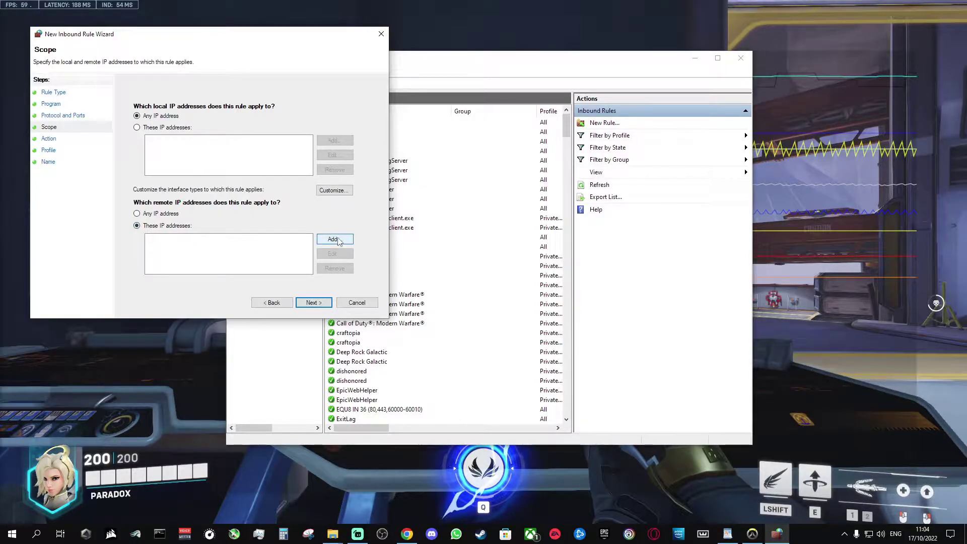
{"action": "left_click", "coordinate": [335, 239]}
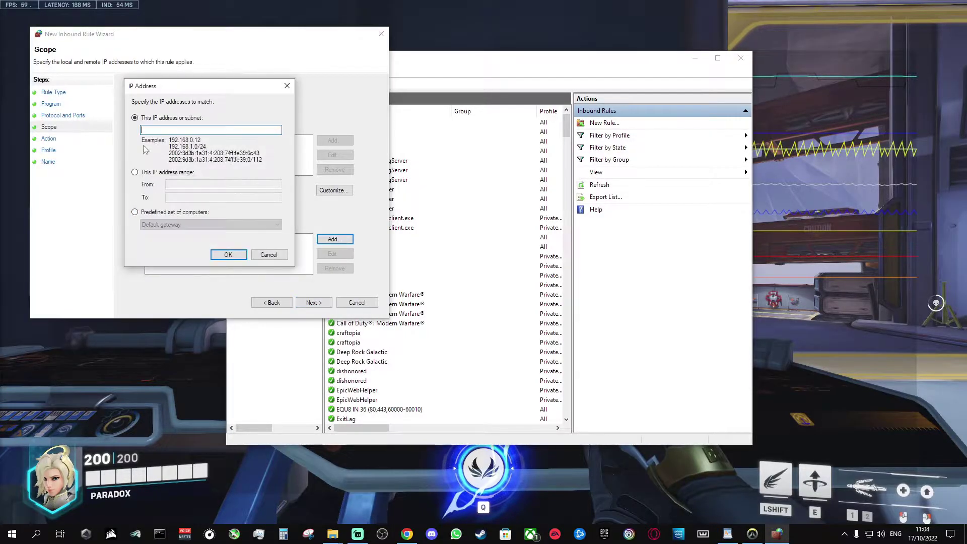
{"action": "left_click", "coordinate": [135, 172]}
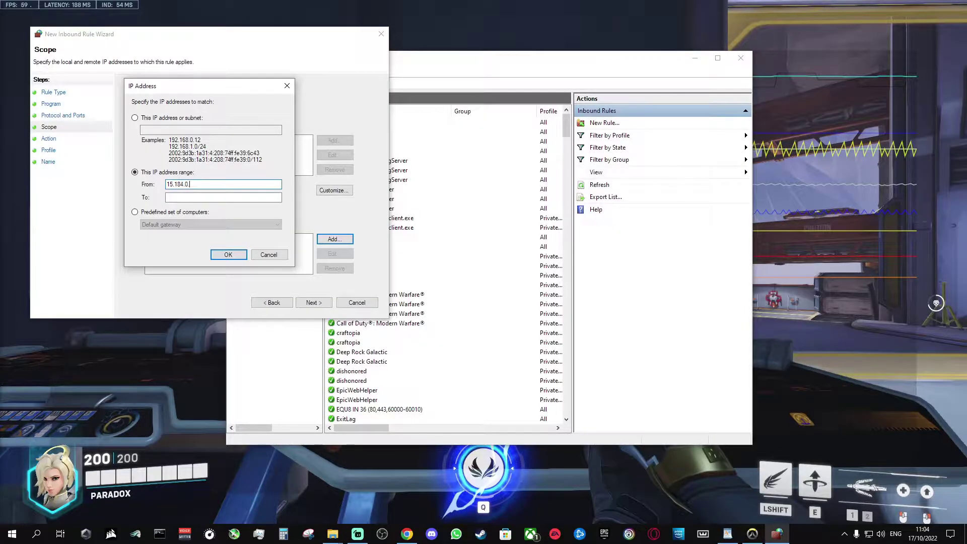
{"action": "left_click", "coordinate": [168, 198]}
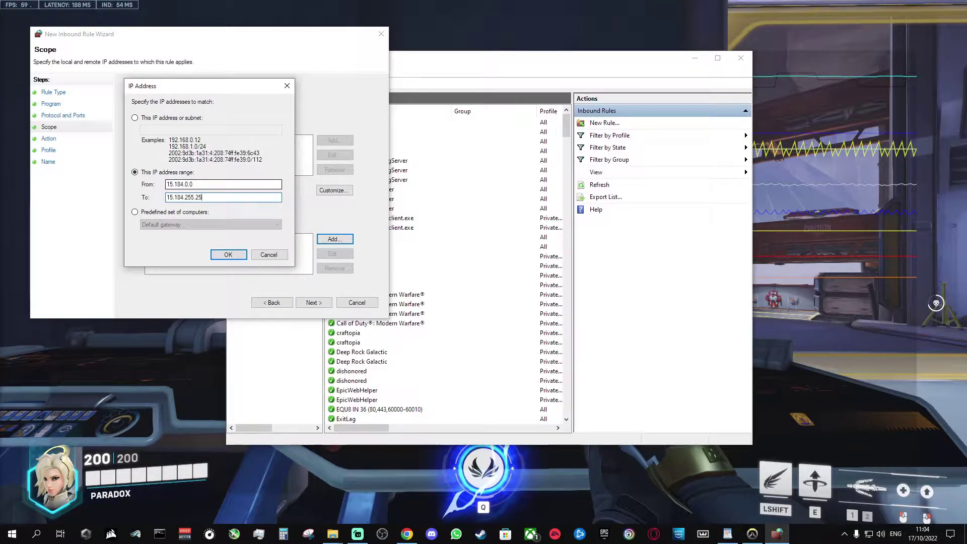
{"action": "left_click", "coordinate": [244, 253]}
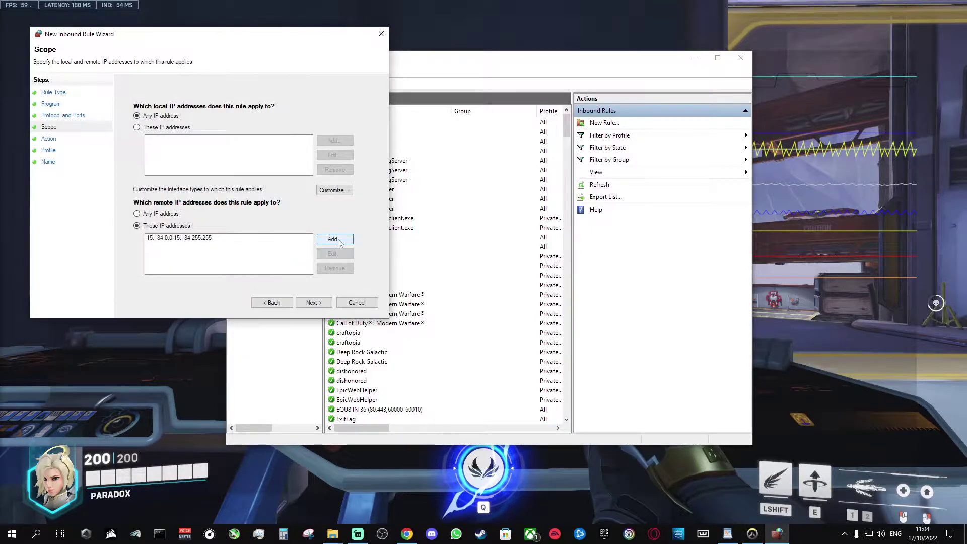
Step: Add a second remote IP range, 15.185.0.0–15.185.255.255
{"action": "left_click", "coordinate": [335, 240]}
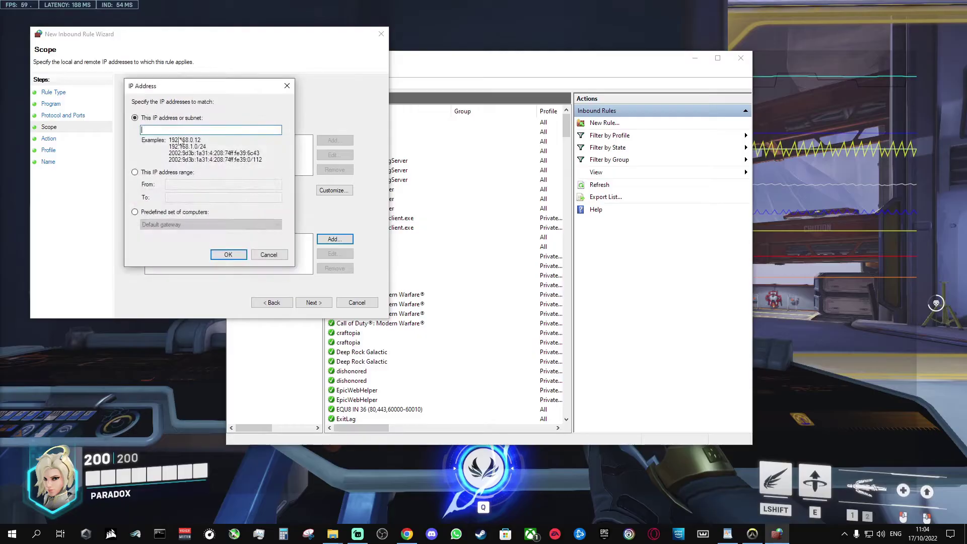
{"action": "left_click", "coordinate": [135, 172]}
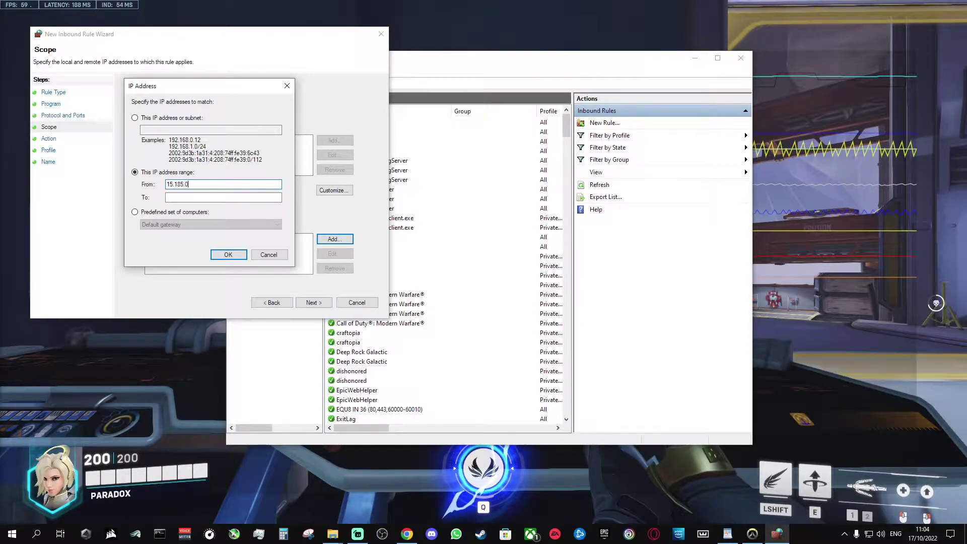
{"action": "left_click", "coordinate": [223, 198]}
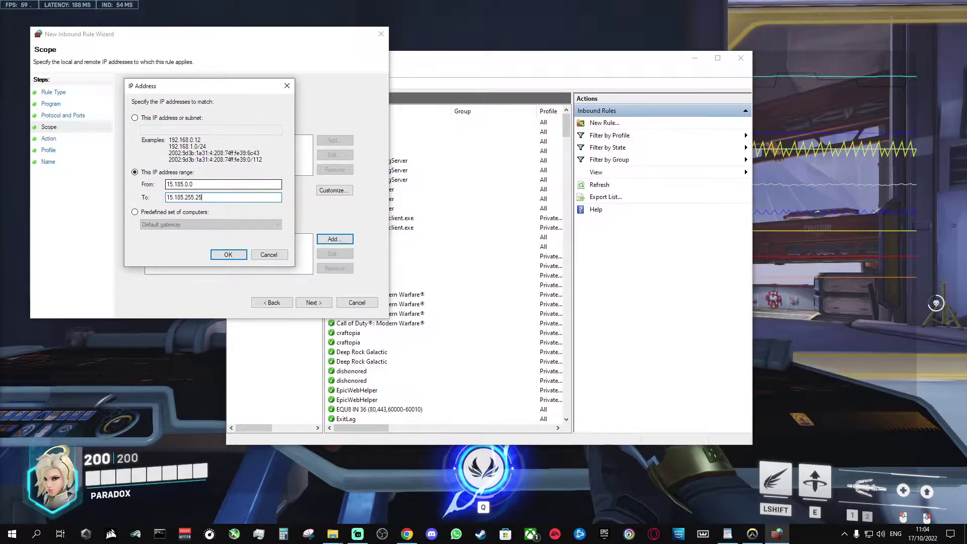
{"action": "left_click", "coordinate": [231, 255]}
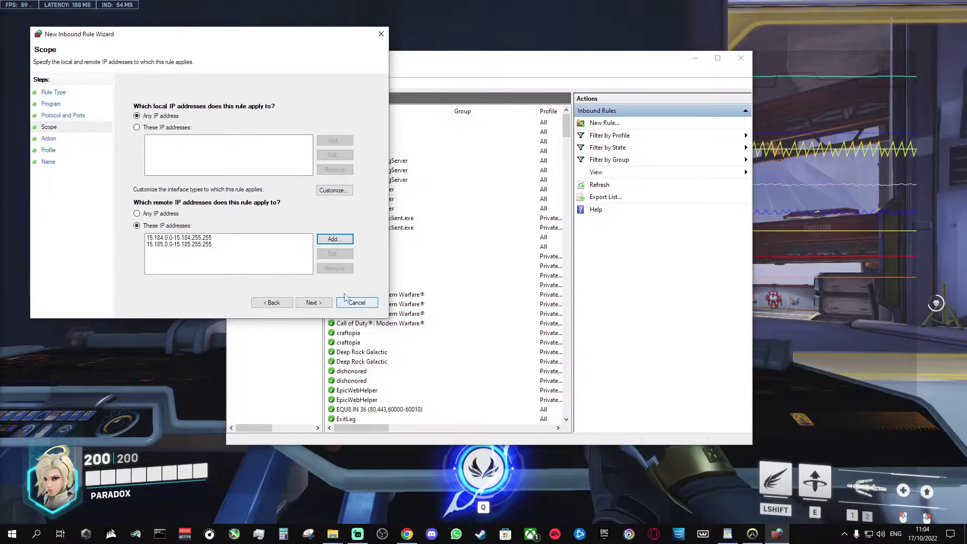
Step: Set the rule's action to Block the connection and keep the default profiles
{"action": "left_click", "coordinate": [313, 303]}
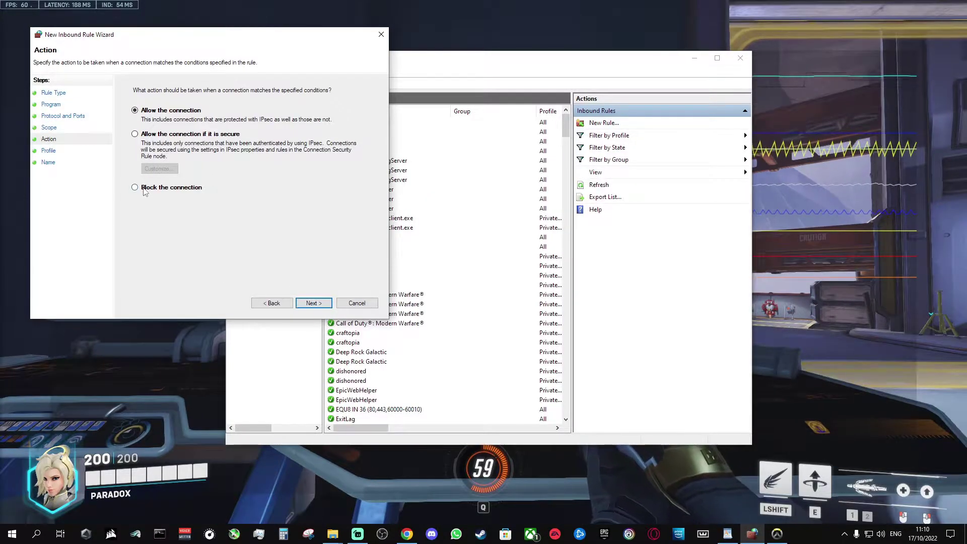
{"action": "left_click", "coordinate": [144, 188]}
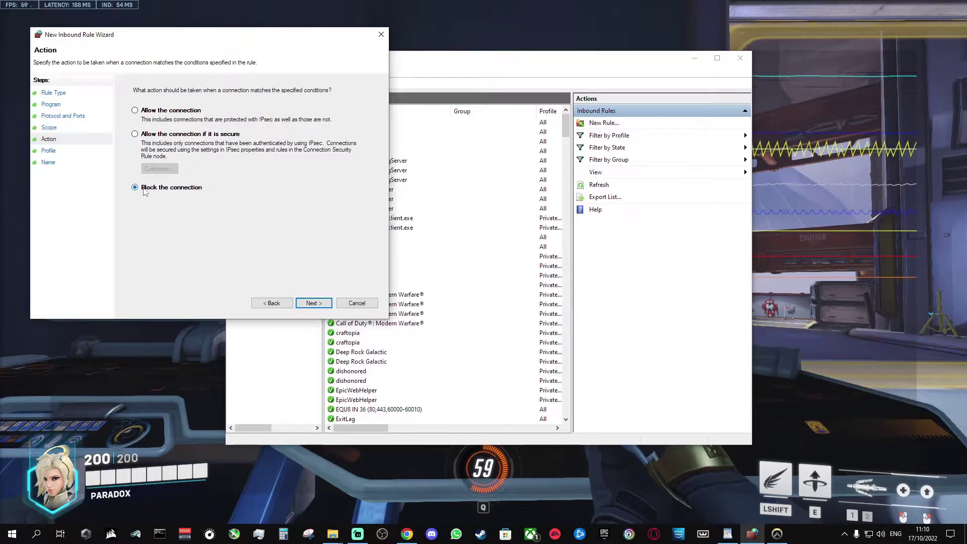
{"action": "left_click", "coordinate": [312, 304]}
{"action": "left_click", "coordinate": [325, 305]}
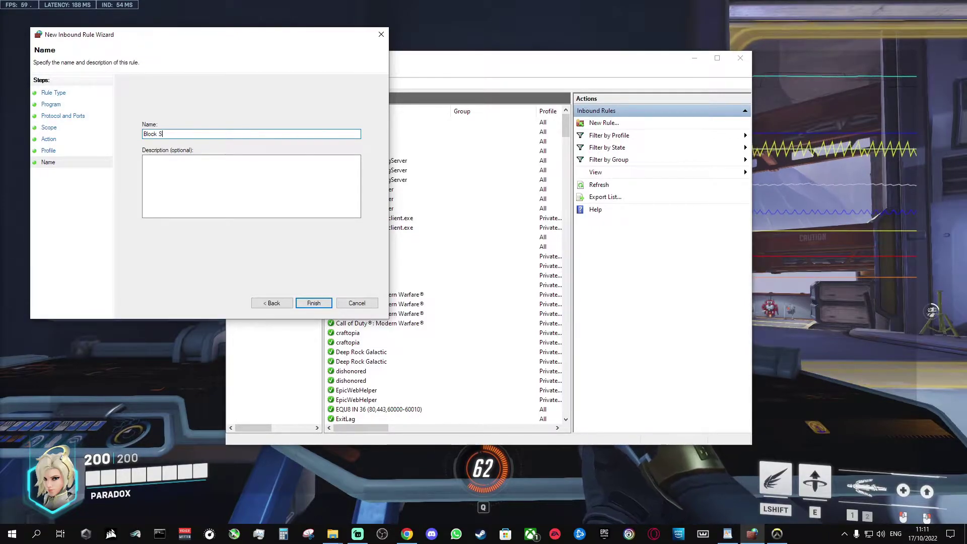
Step: Name the rule 'Block servers for Overwatch 2', paste the same text as description, and finish
{"action": "type", "text": "Block servers for "}
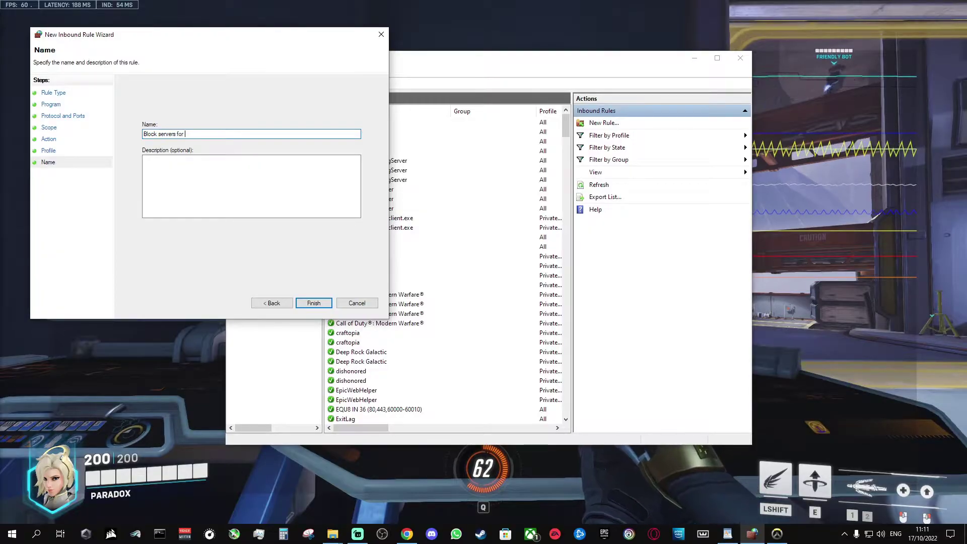
{"action": "type", "text": "Overwatch 2"}
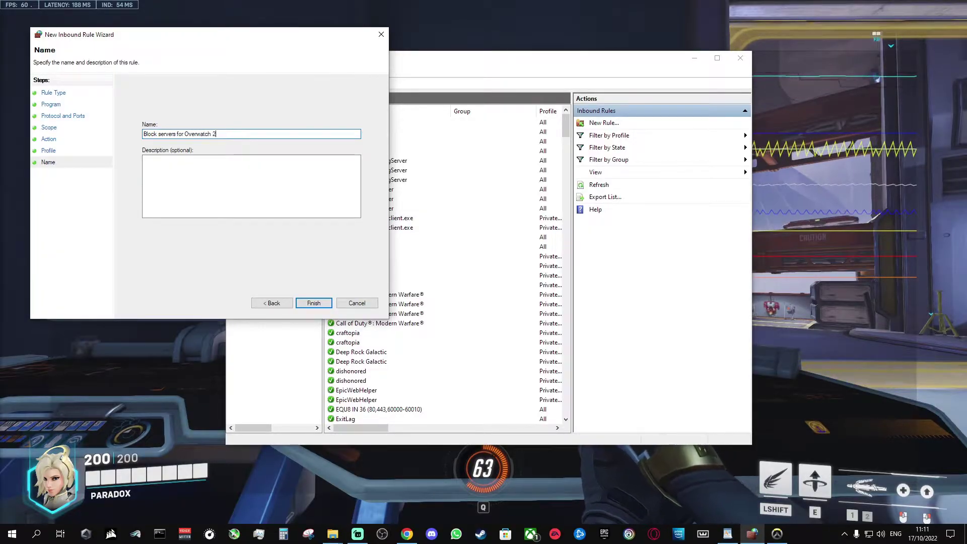
{"action": "left_click_drag", "start_coordinate": [217, 134], "coordinate": [143, 134]}
{"action": "key", "text": "ctrl+c"}
{"action": "left_click", "coordinate": [196, 173]}
{"action": "key", "text": "ctrl+v"}
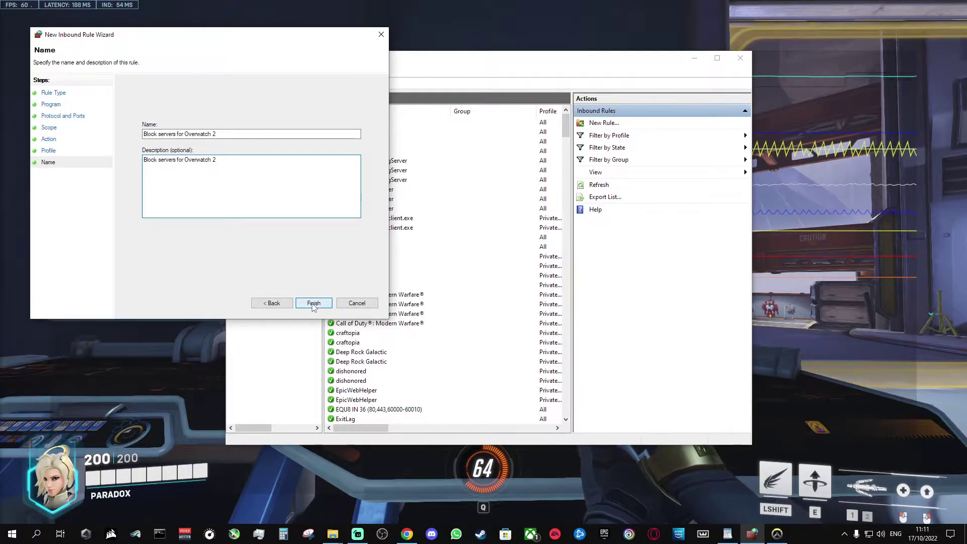
{"action": "left_click", "coordinate": [314, 305]}
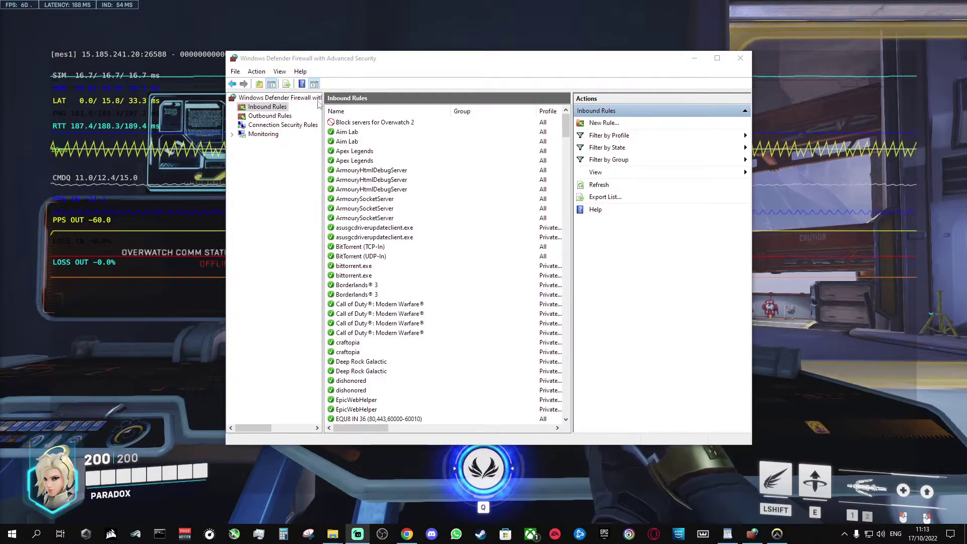
Step: Start a new outbound rule and add remote range 15.184.0.0–15.184.255.255 to its scope
{"action": "left_click", "coordinate": [283, 115]}
{"action": "left_click", "coordinate": [604, 123]}
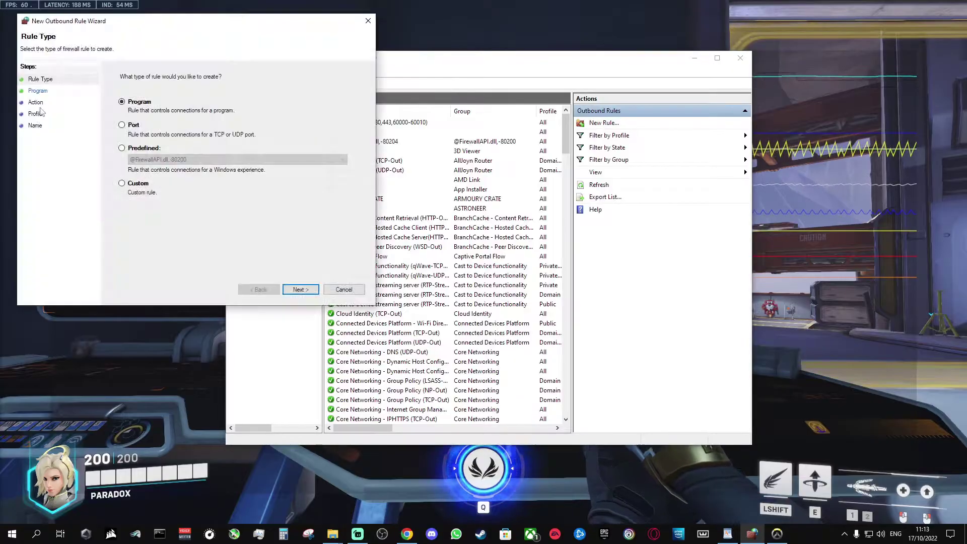
{"action": "left_click", "coordinate": [300, 290]}
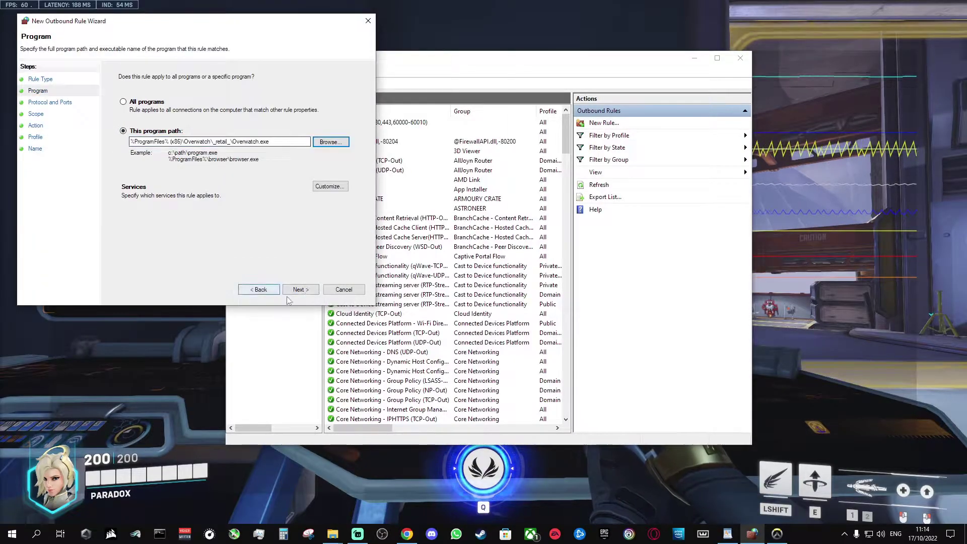
{"action": "left_click", "coordinate": [300, 290]}
{"action": "left_click", "coordinate": [322, 227]}
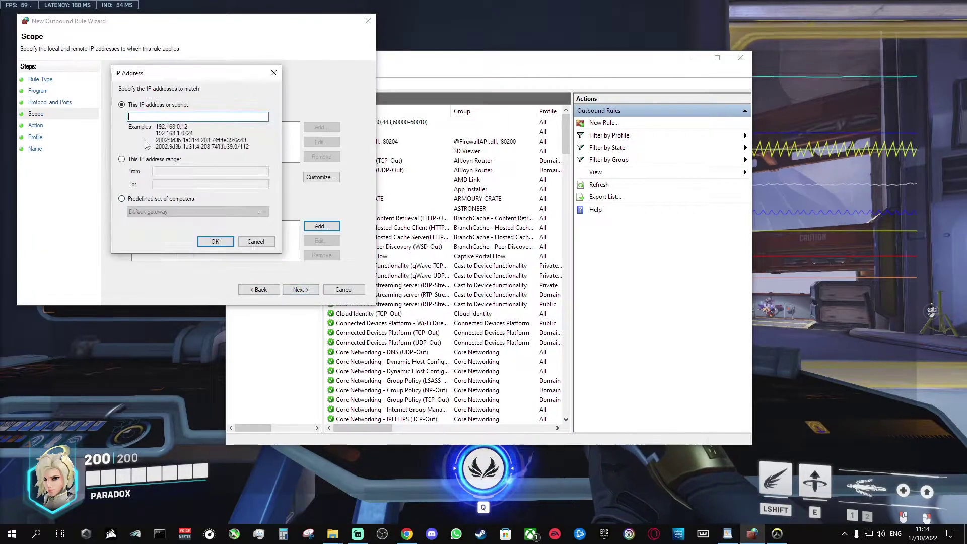
{"action": "left_click", "coordinate": [121, 160]}
{"action": "type", "text": "15.184.0.0"}
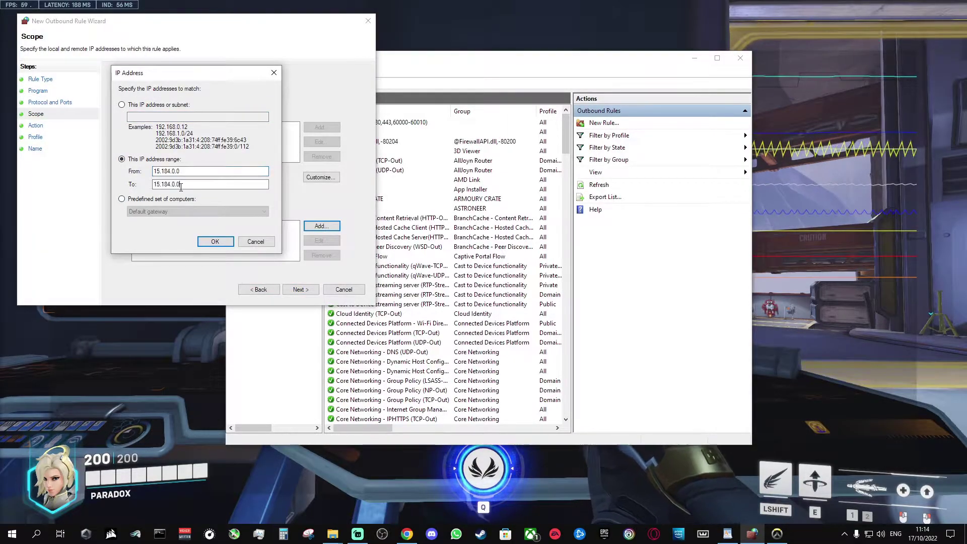
{"action": "key", "text": "Tab"}
{"action": "type", "text": "15.184.255.255"}
{"action": "key", "text": "Return"}
{"action": "key", "text": "Return"}
Step: Add the second remote range 15.185.0.0–15.185.255.255
{"action": "left_click", "coordinate": [129, 160]}
{"action": "type", "text": "15.185.0.0"}
{"action": "left_click", "coordinate": [190, 183]}
{"action": "type", "text": "15.185.255.255"}
{"action": "key", "text": "Return"}
{"action": "key", "text": "Return"}
{"action": "key", "text": "Return"}
{"action": "key", "text": "Return"}
Step: Name the outbound rule 'Block servers for Overwatch 2' and copy that name into Description
{"action": "type", "text": "B"}
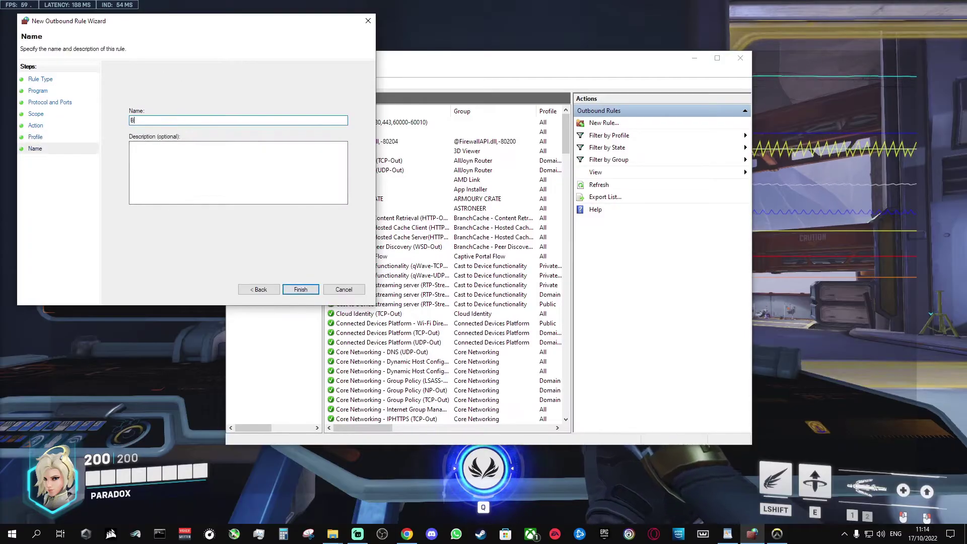
{"action": "type", "text": "lock servers for Overwatch 2"}
{"action": "left_click", "coordinate": [215, 165]}
{"action": "key", "text": "shift+Tab"}
{"action": "key", "text": "ctrl+c"}
{"action": "key", "text": "Tab"}
{"action": "key", "text": "ctrl+v"}
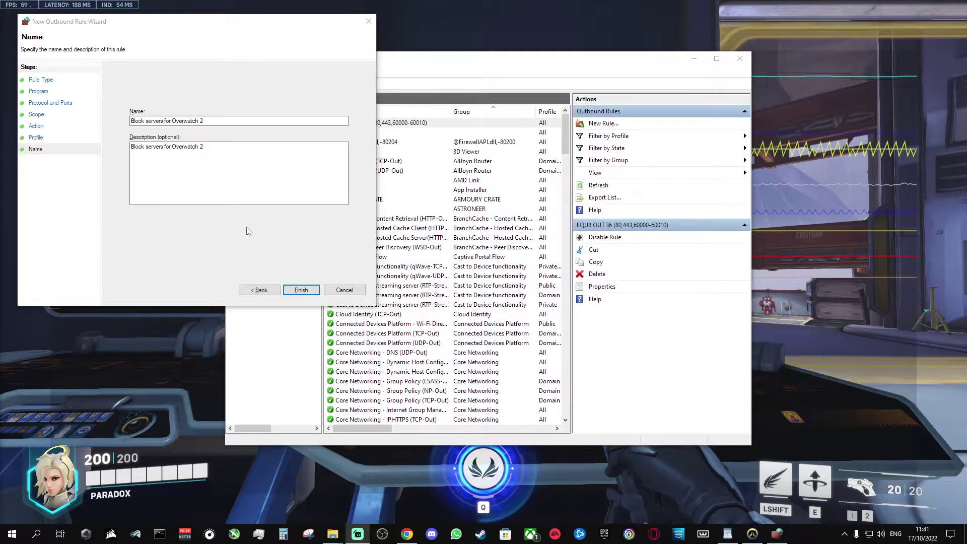
Step: Finish the outbound rule, then quit Overwatch 2 to the desktop
{"action": "left_click", "coordinate": [301, 291]}
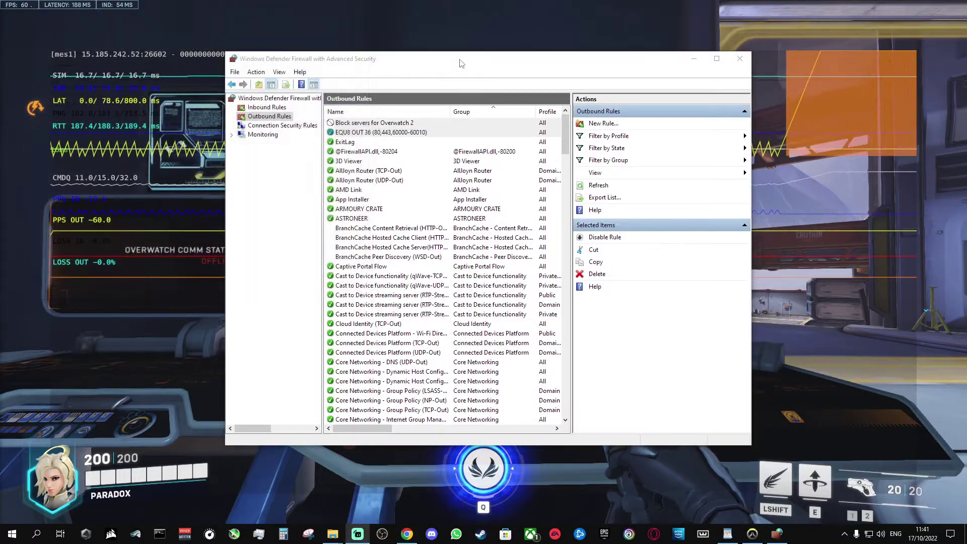
{"action": "left_click_drag", "start_coordinate": [459, 63], "coordinate": [432, 180]}
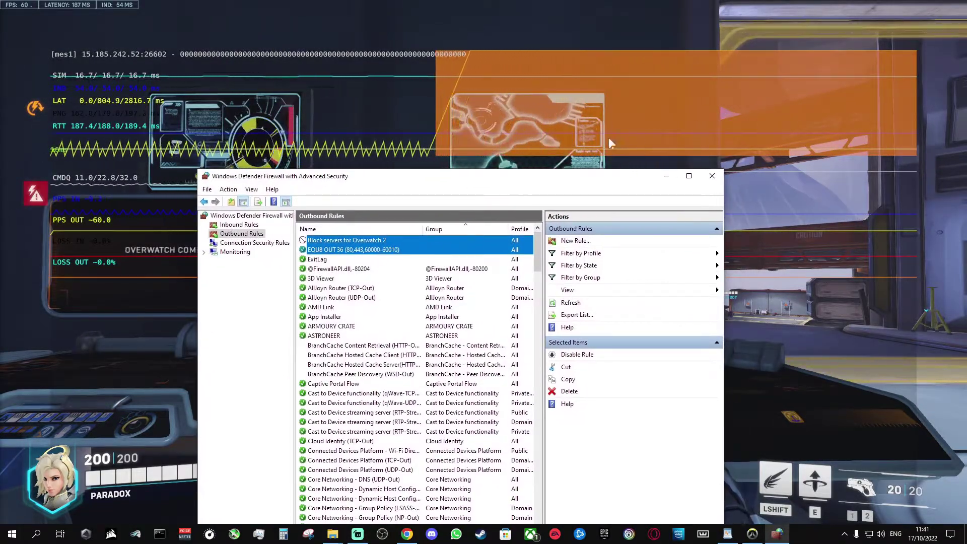
{"action": "left_click", "coordinate": [801, 243]}
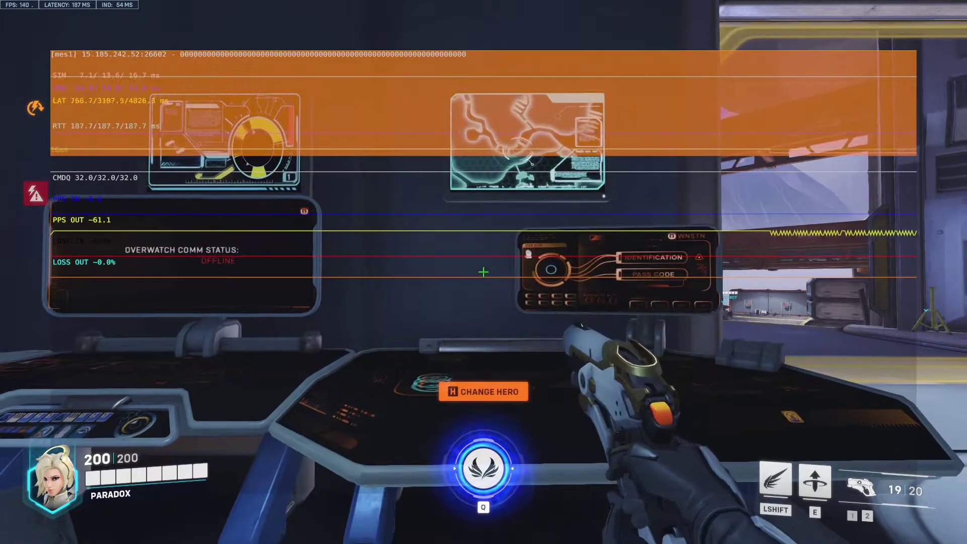
{"action": "key", "text": "Escape"}
{"action": "left_click", "coordinate": [526, 362]}
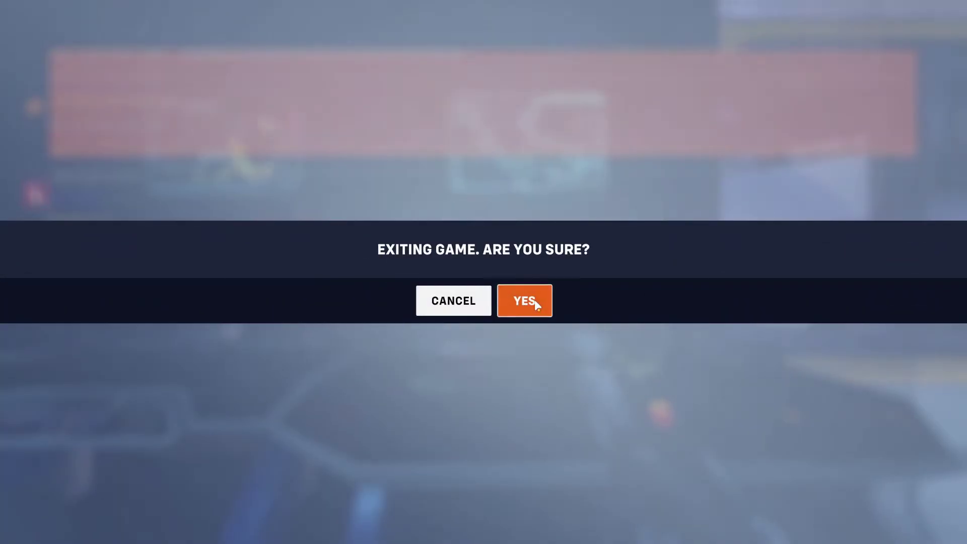
{"action": "left_click", "coordinate": [534, 301]}
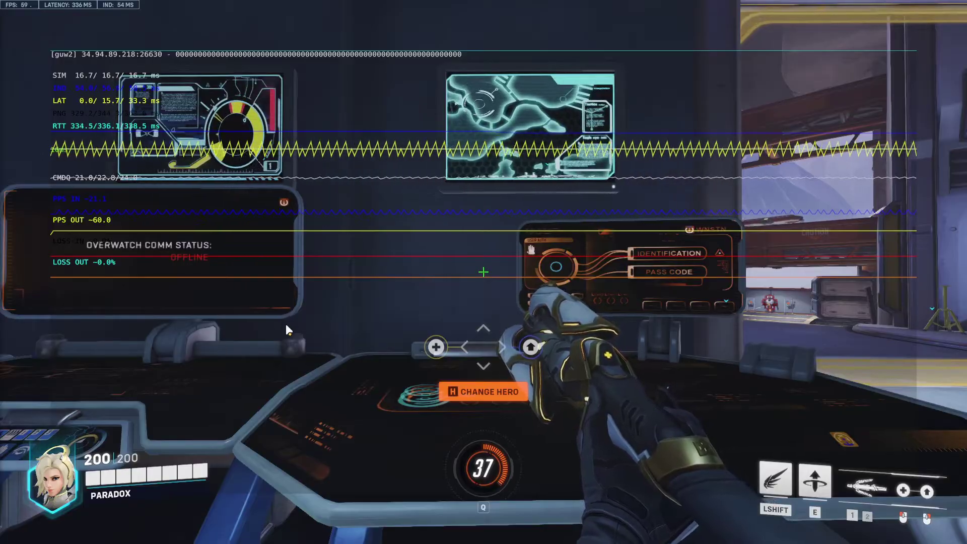
Step: In the outbound Overwatch 2 rule's Scope, add remote range 34.94.0.0–34.94.255.255 and apply
{"action": "key", "text": "super"}
{"action": "left_click", "coordinate": [754, 535]}
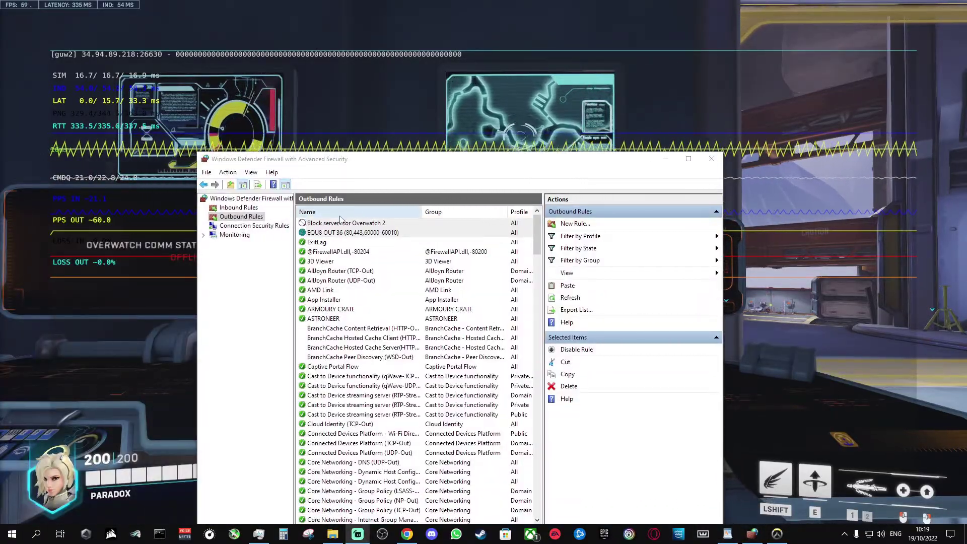
{"action": "double_click", "coordinate": [372, 223]}
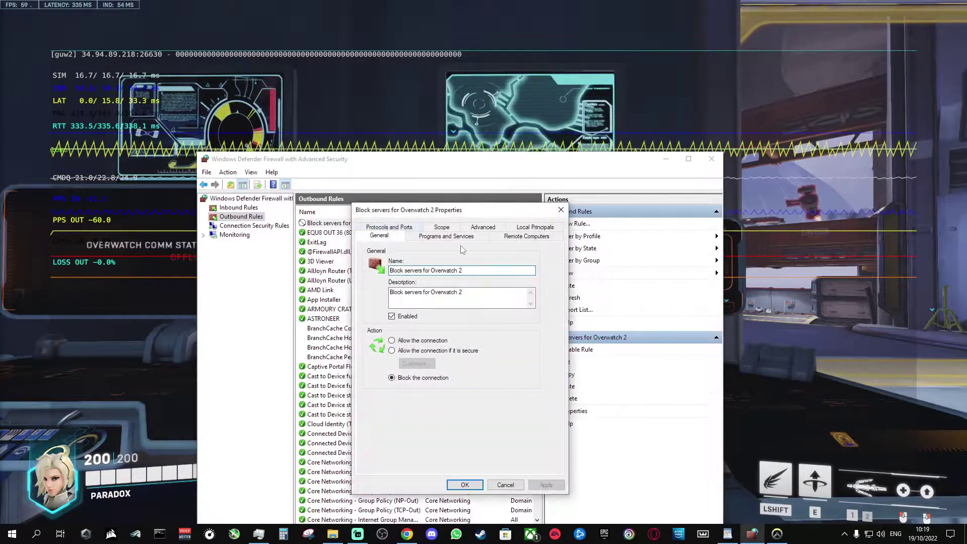
{"action": "left_click", "coordinate": [442, 227]}
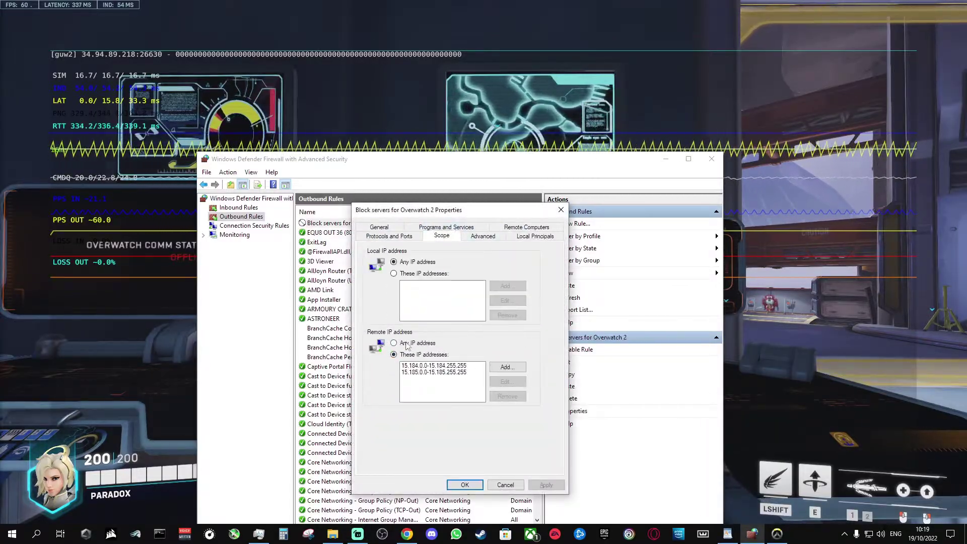
{"action": "left_click", "coordinate": [507, 368]}
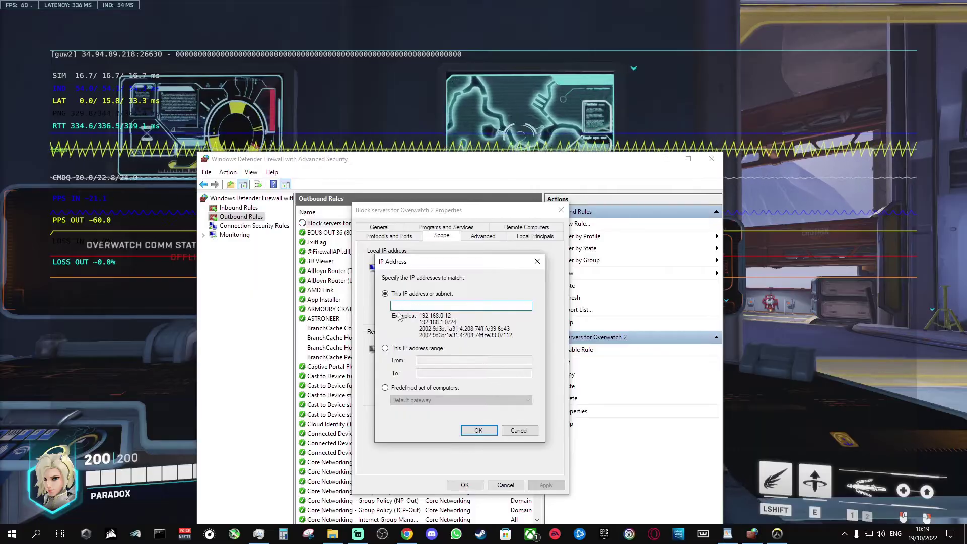
{"action": "left_click", "coordinate": [386, 349]}
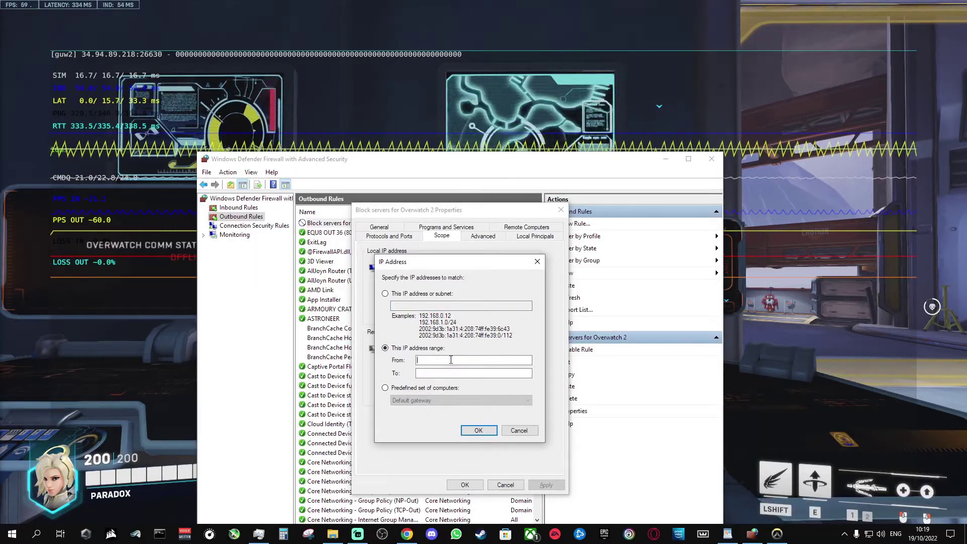
{"action": "type", "text": "34.94.255.255"}
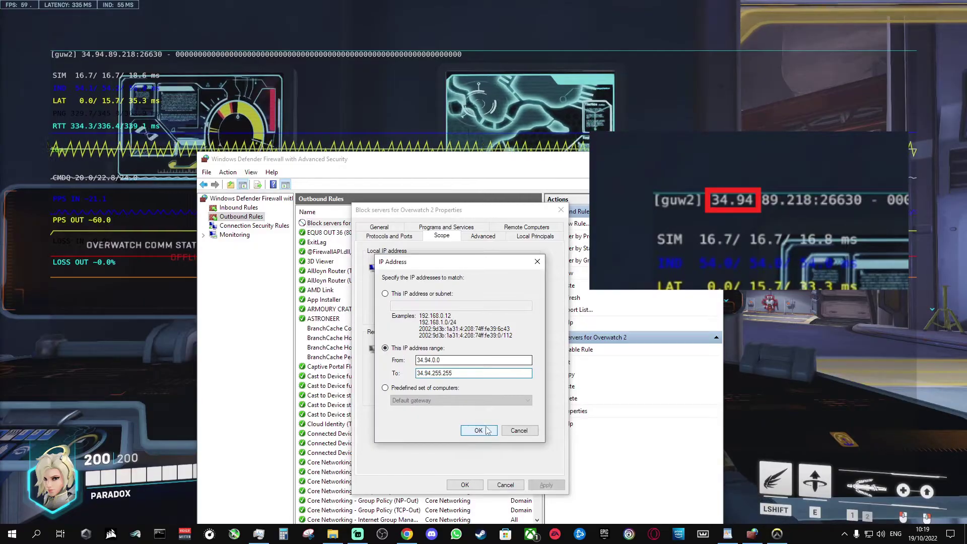
{"action": "left_click", "coordinate": [478, 431]}
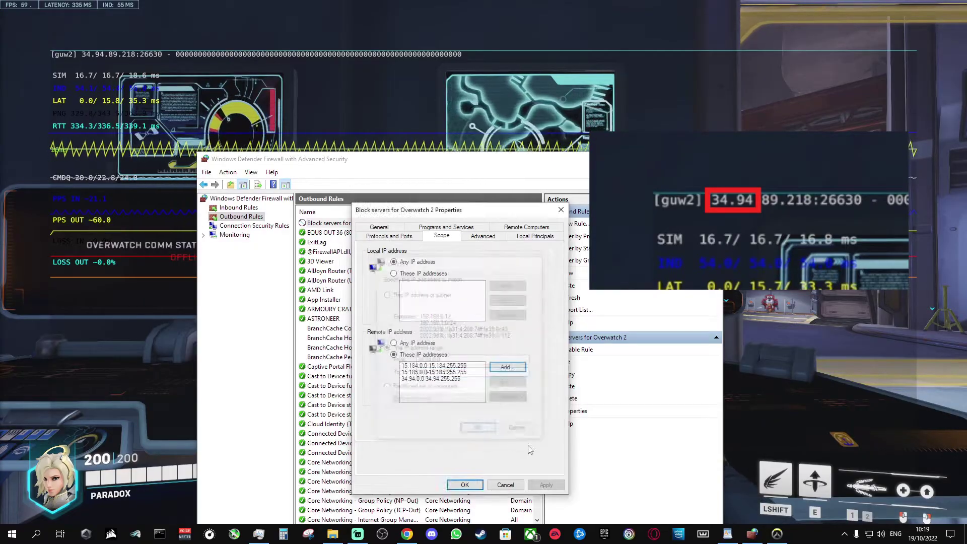
{"action": "left_click", "coordinate": [545, 484]}
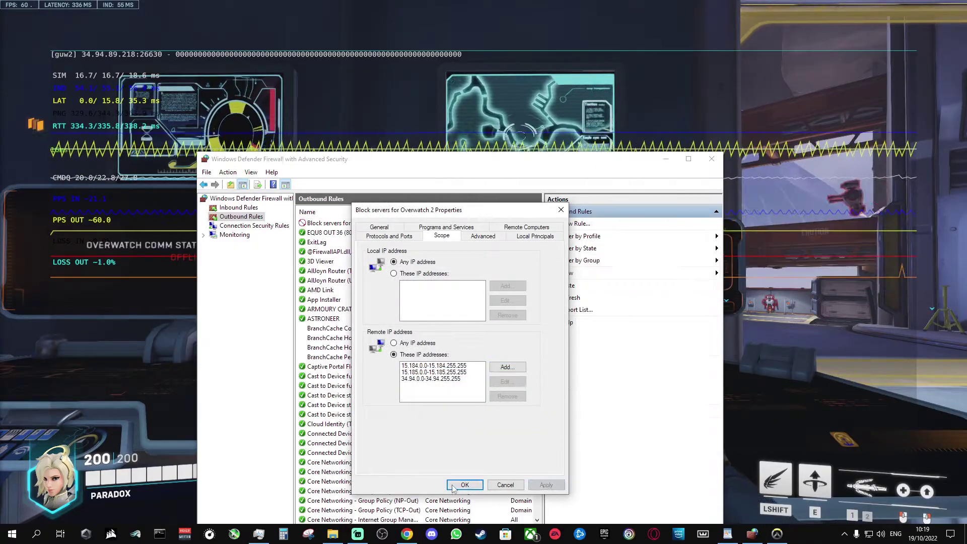
{"action": "left_click", "coordinate": [465, 485]}
Step: Open the inbound Block servers for Overwatch 2 rule's Scope and add range 34.94.0.0–34.94.255.255
{"action": "left_click", "coordinate": [235, 209]}
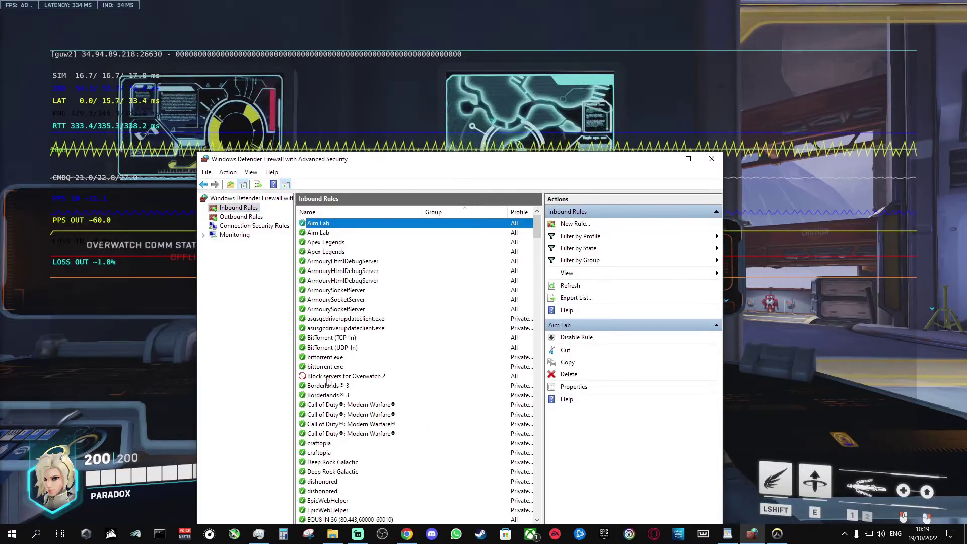
{"action": "double_click", "coordinate": [342, 376]}
{"action": "left_click", "coordinate": [426, 228]}
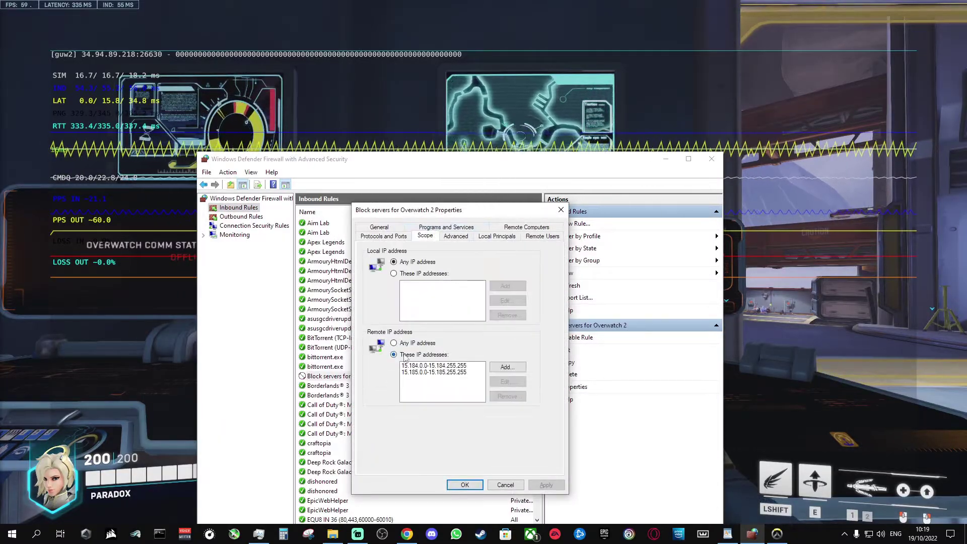
{"action": "left_click", "coordinate": [549, 367]}
{"action": "left_click", "coordinate": [385, 348]}
{"action": "left_click", "coordinate": [453, 361]}
{"action": "type", "text": "34.94.0.0"}
{"action": "key", "text": "Tab"}
{"action": "type", "text": "34.94.255.255.255"}
{"action": "key", "text": "Return"}
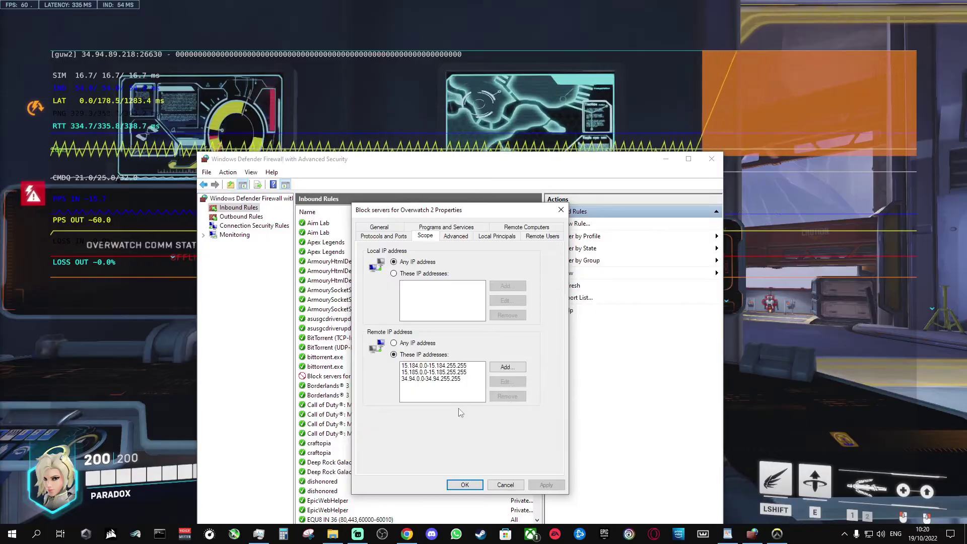
Step: Quit Overwatch 2 to the desktop from its pause menu, confirming with Yes
{"action": "left_click", "coordinate": [783, 200]}
{"action": "key", "text": "Escape"}
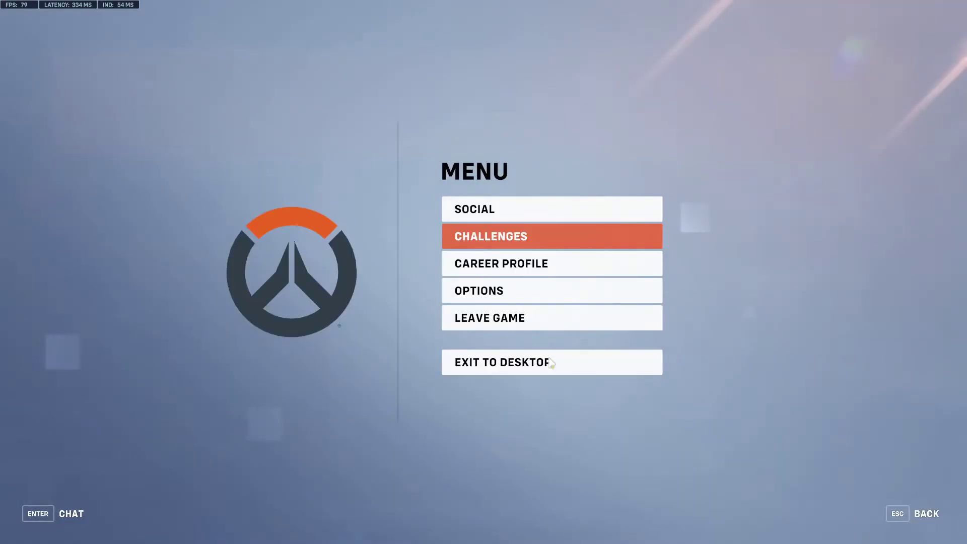
{"action": "left_click", "coordinate": [548, 364]}
{"action": "left_click", "coordinate": [528, 305]}
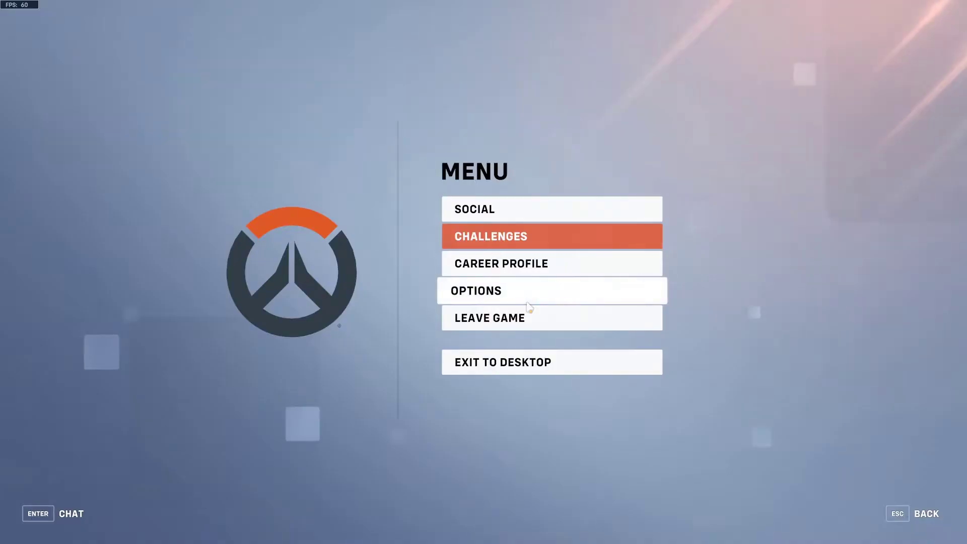